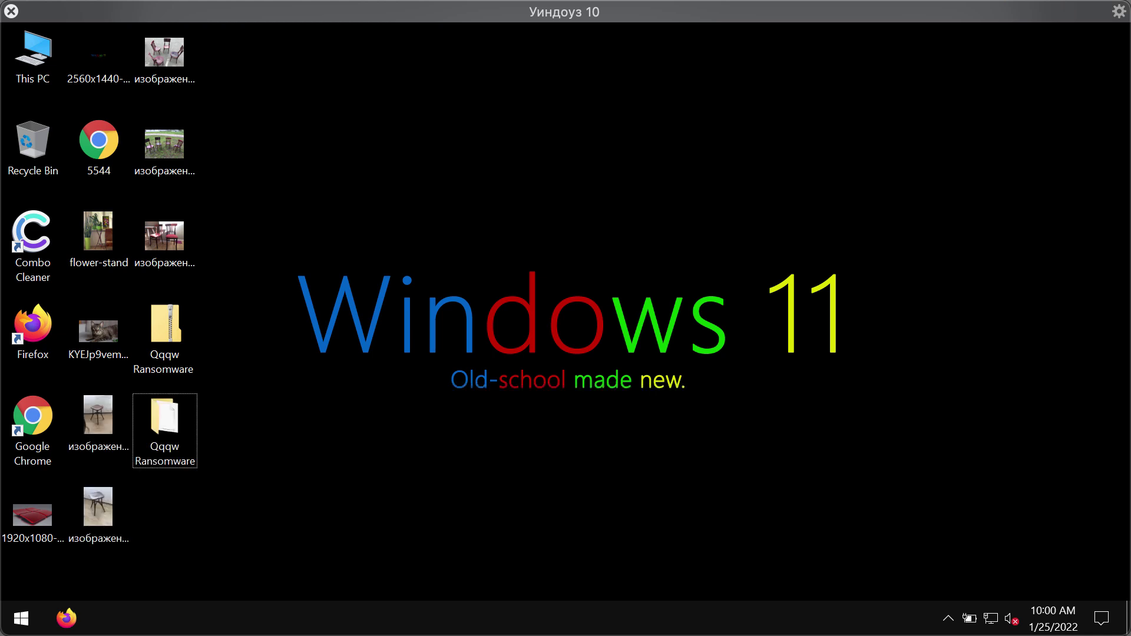
pyautogui.rightClick(177, 246)
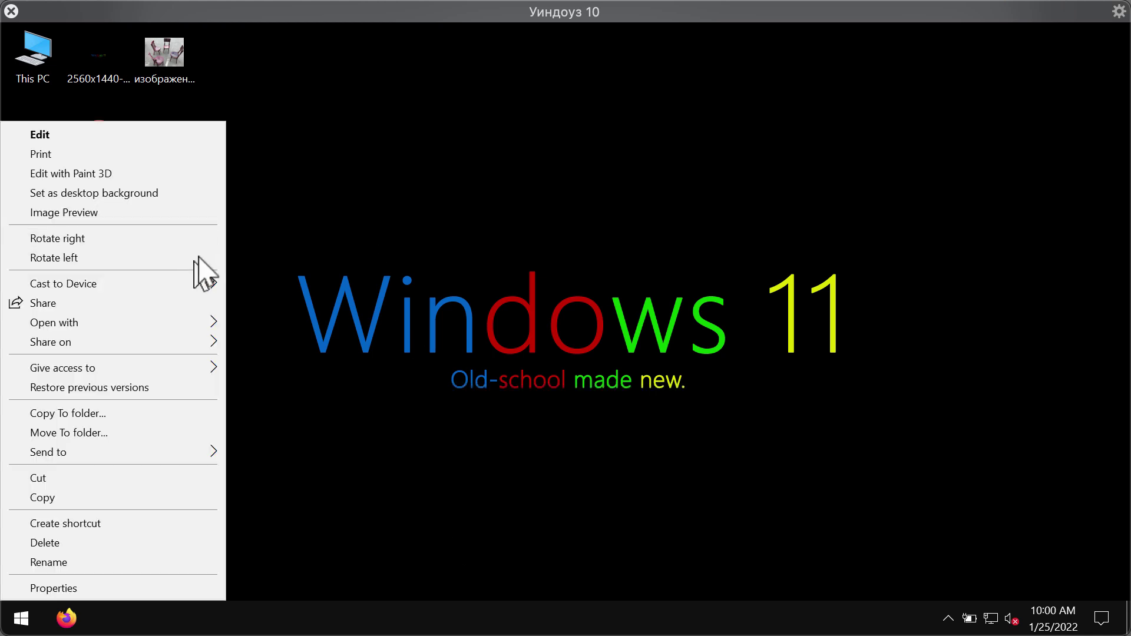
pyautogui.moveTo(219, 329)
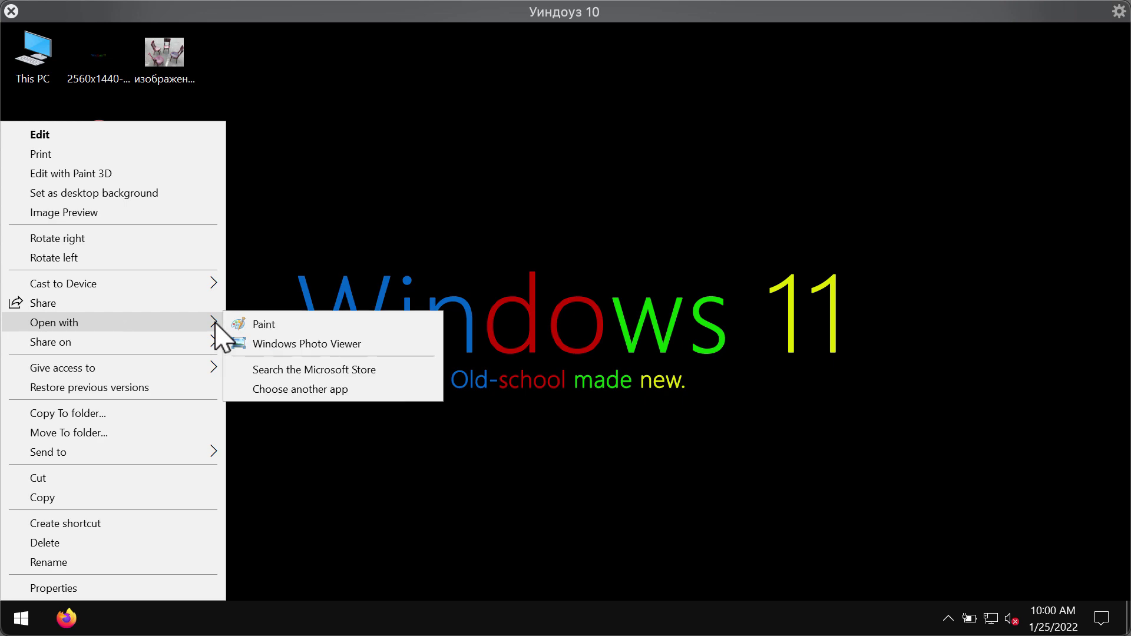
pyautogui.click(304, 344)
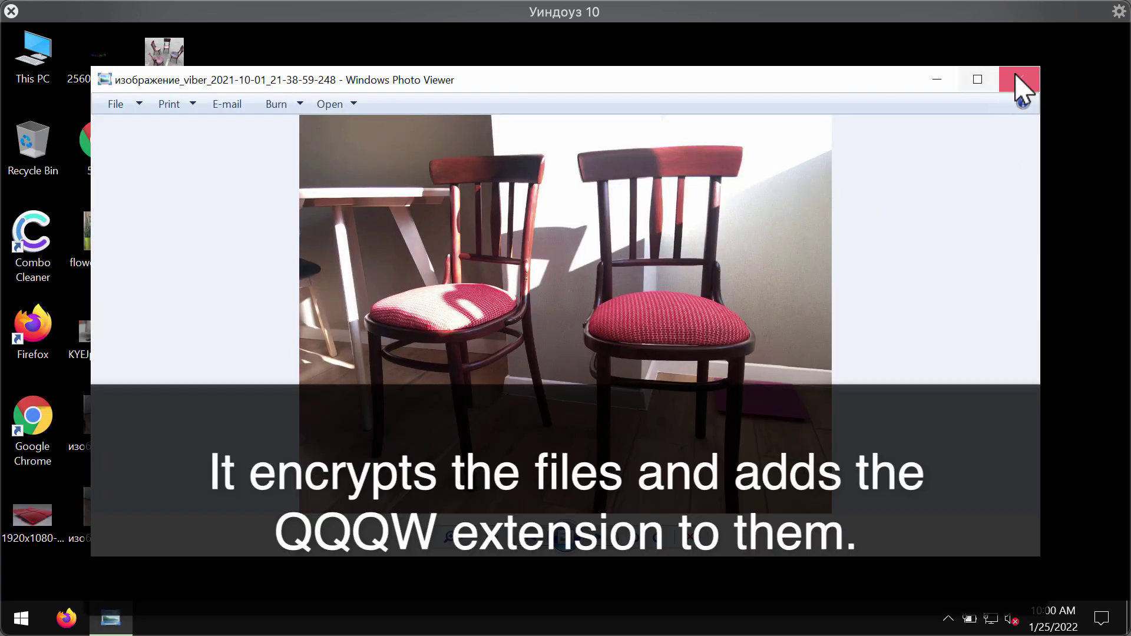
pyautogui.click(1016, 77)
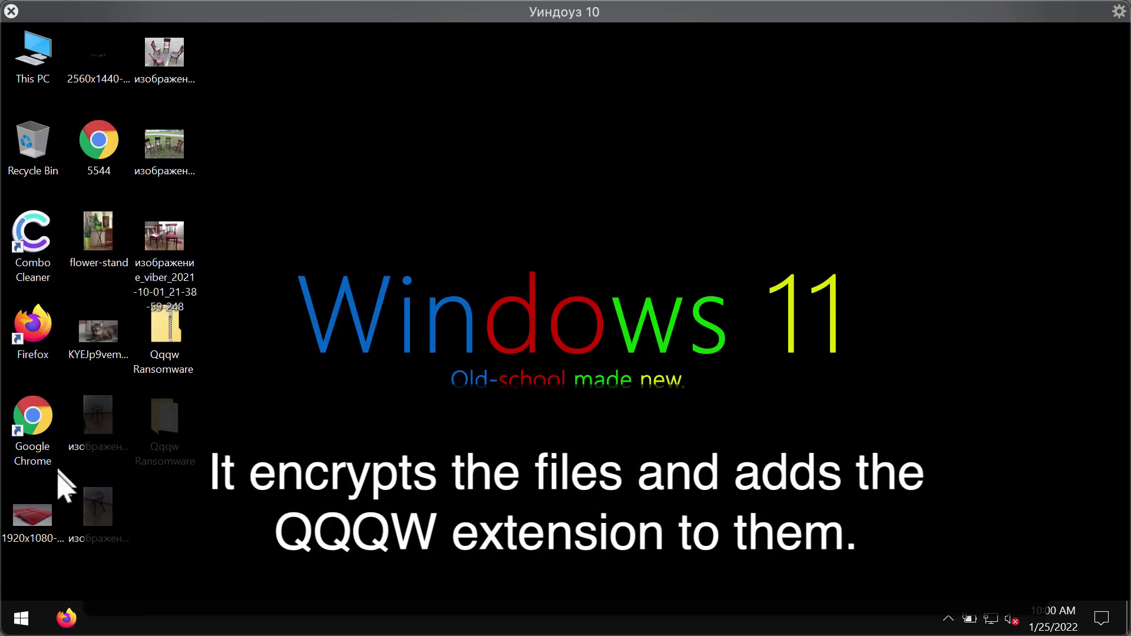
pyautogui.rightClick(12, 507)
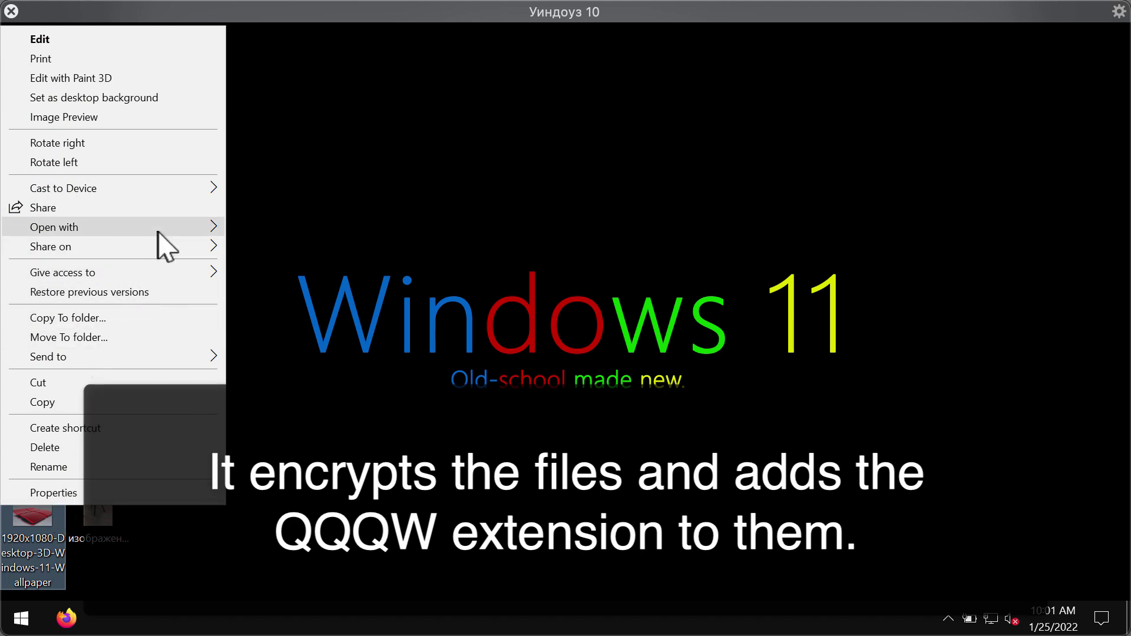
pyautogui.moveTo(159, 228)
pyautogui.click(295, 250)
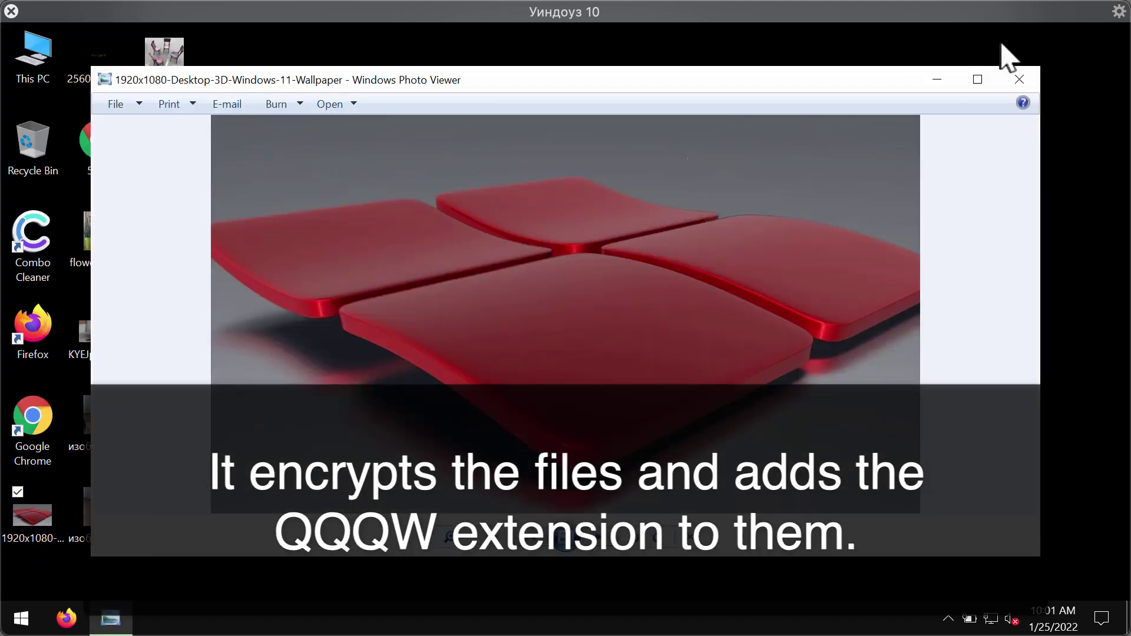
pyautogui.click(1017, 80)
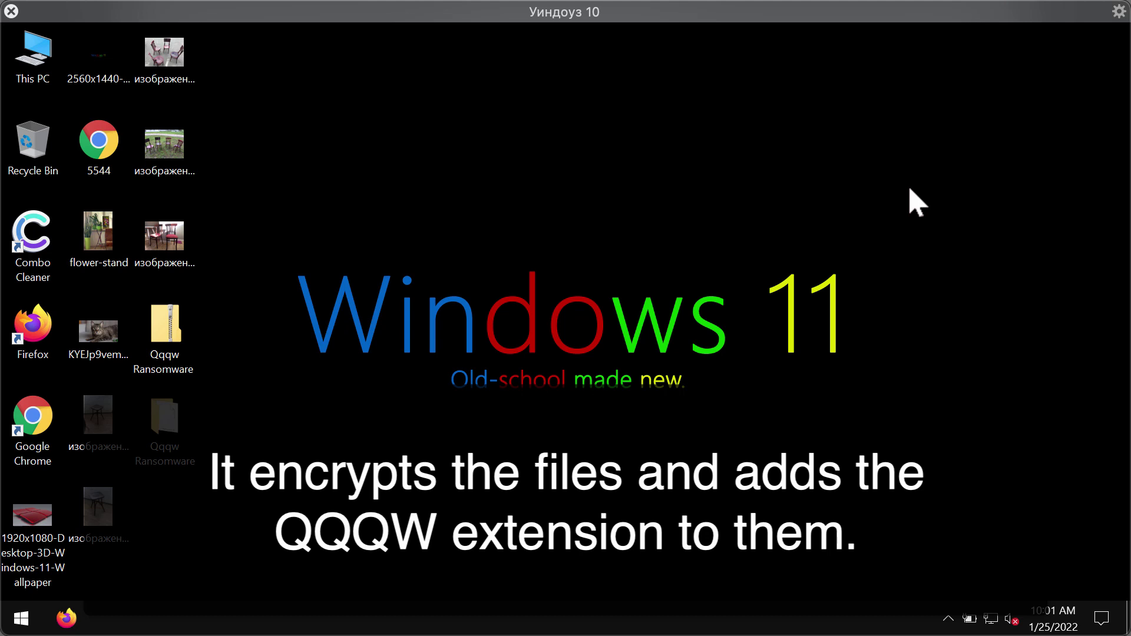
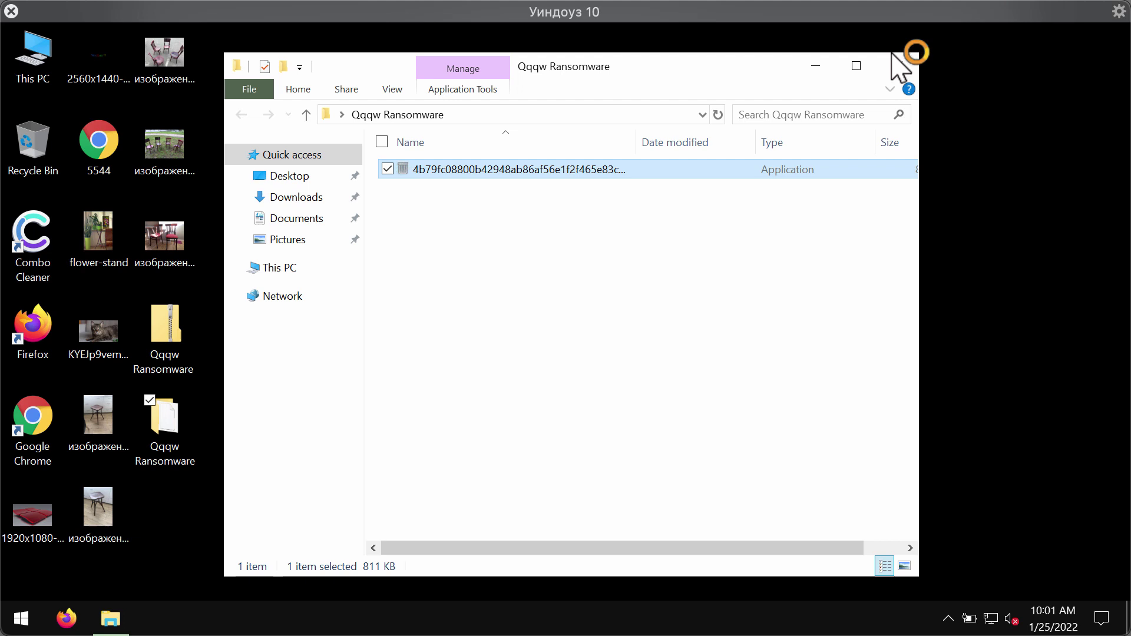
# Close the Qqqw Ransomware folder window and select the image file and Qqqw Ransomware folder on the desktop.
pyautogui.click(899, 67)
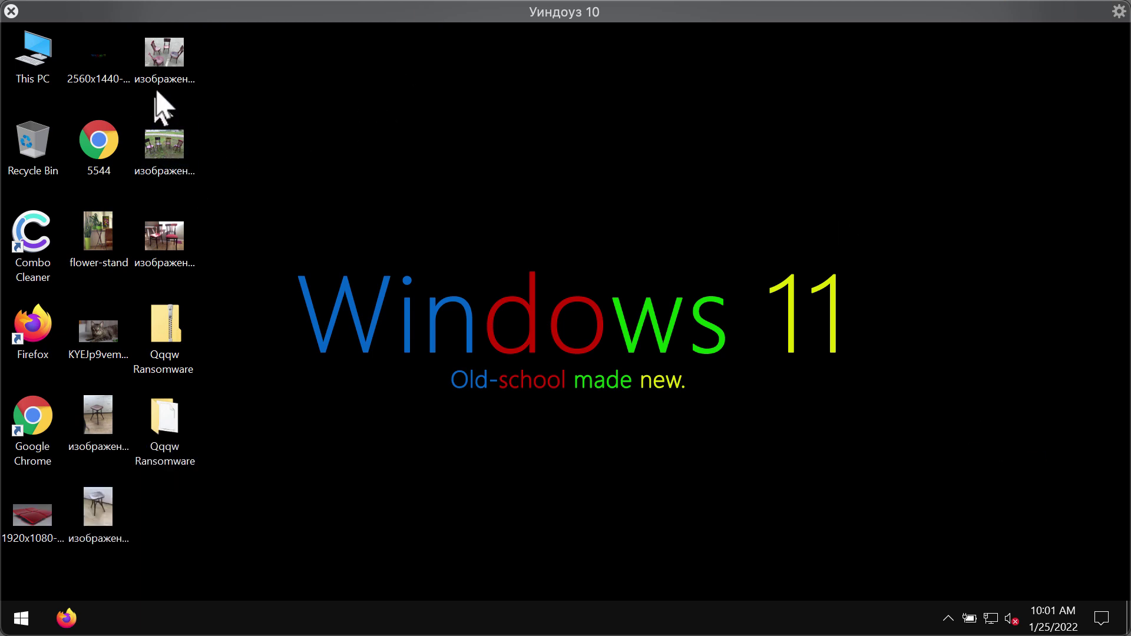
pyautogui.click(172, 170)
pyautogui.click(313, 182)
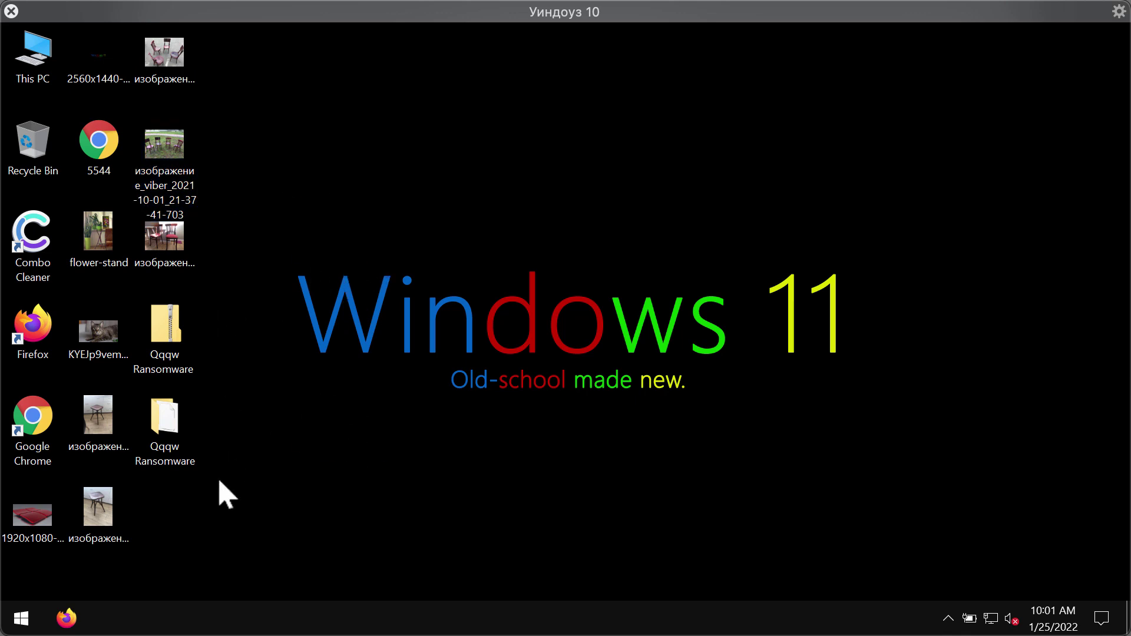
pyautogui.click(170, 465)
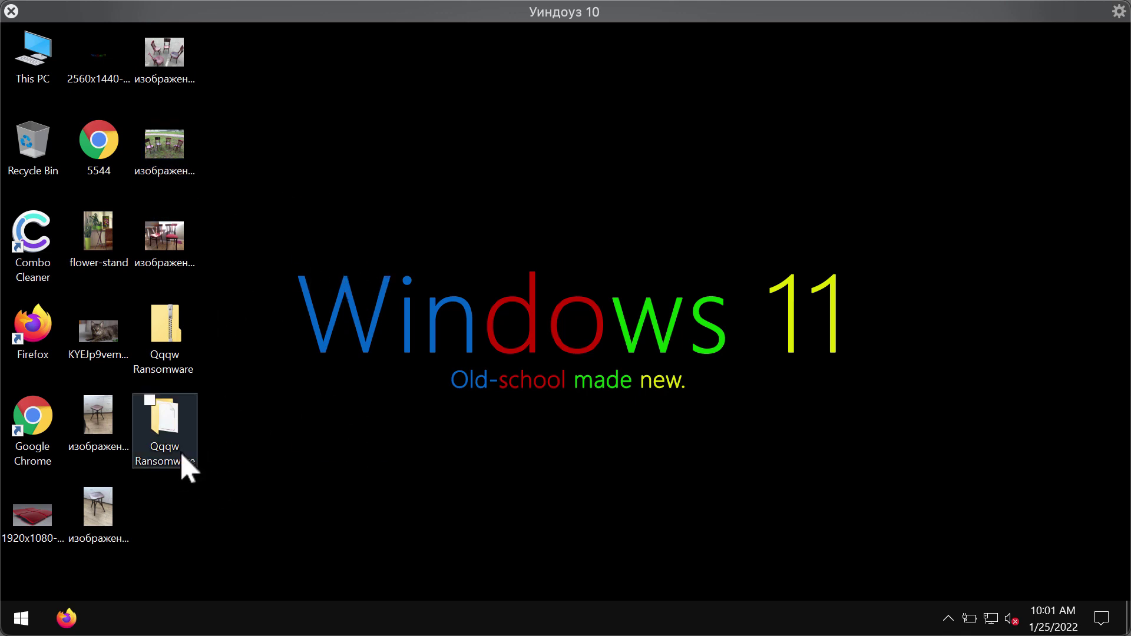
# Sign out of Windows, sign back in, and launch Task Manager from the taskbar.
pyautogui.rightClick(32, 617)
pyautogui.moveTo(122, 564)
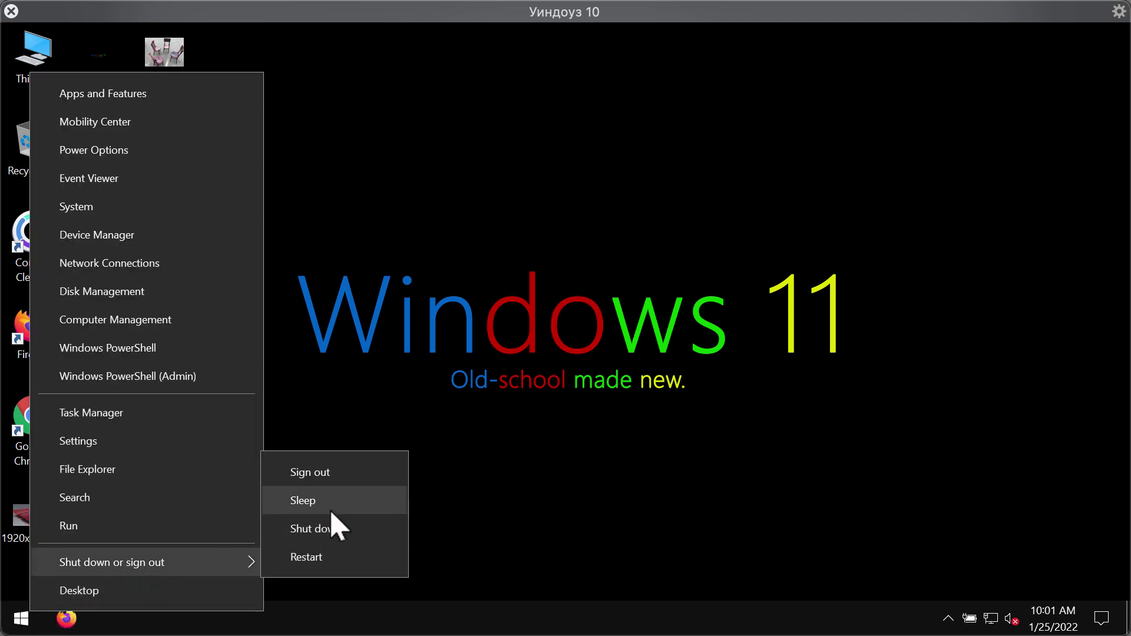
pyautogui.click(342, 475)
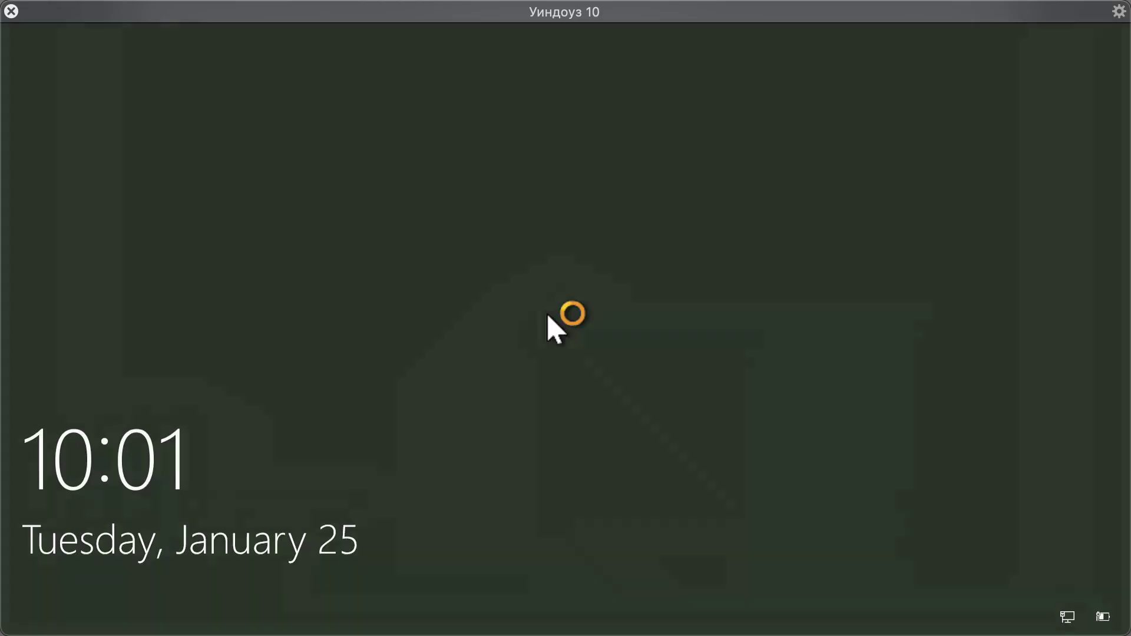
pyautogui.click(551, 306)
pyautogui.click(558, 398)
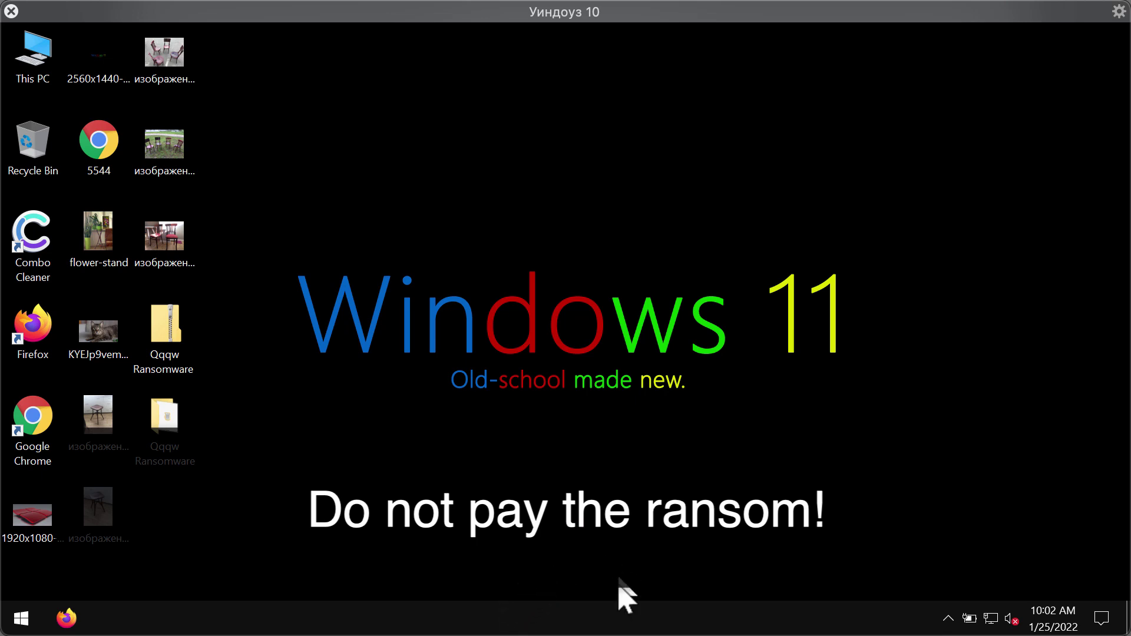
pyautogui.rightClick(613, 617)
pyautogui.click(674, 530)
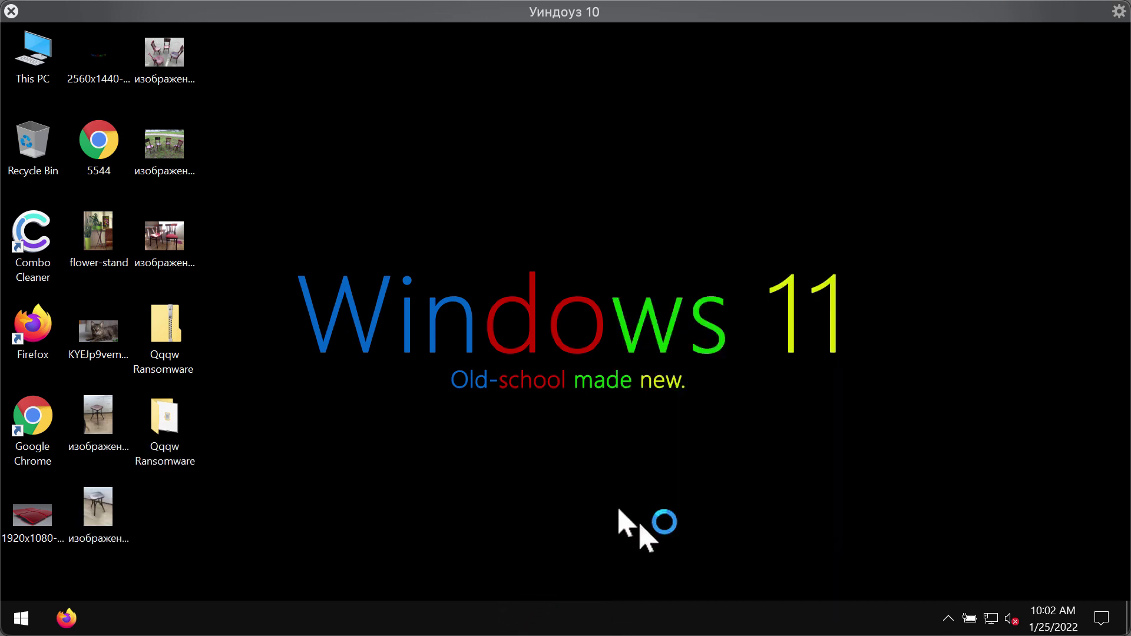
# End the 4b79fc08800b… ransomware process in Task Manager, then close Task Manager.
pyautogui.moveTo(405, 90); pyautogui.dragTo(690, 76)
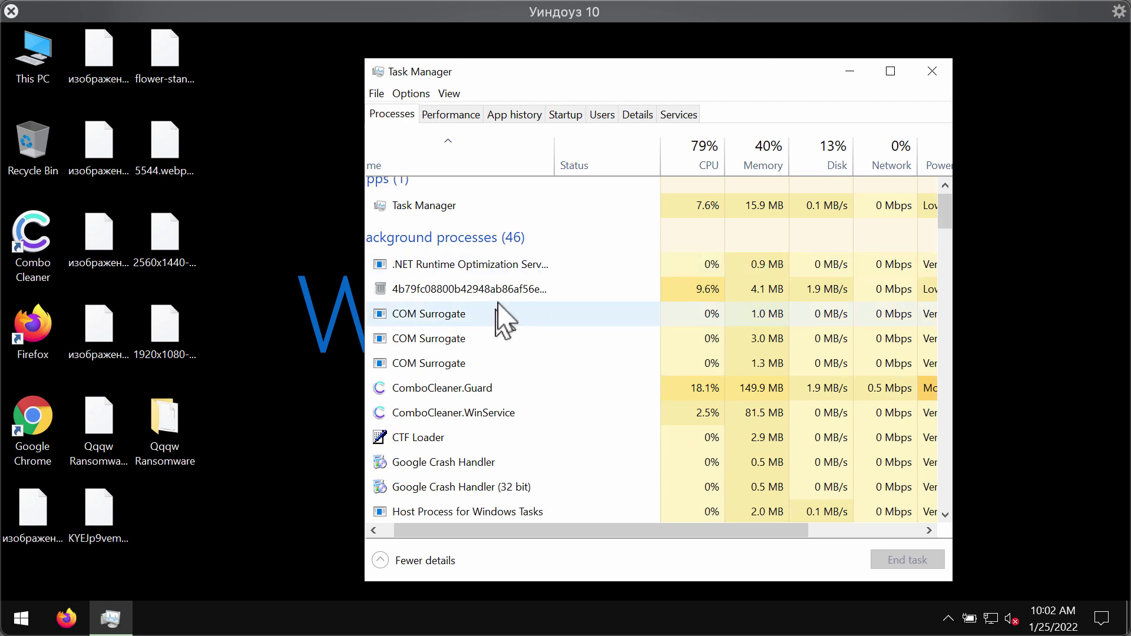
pyautogui.click(507, 311)
pyautogui.click(495, 266)
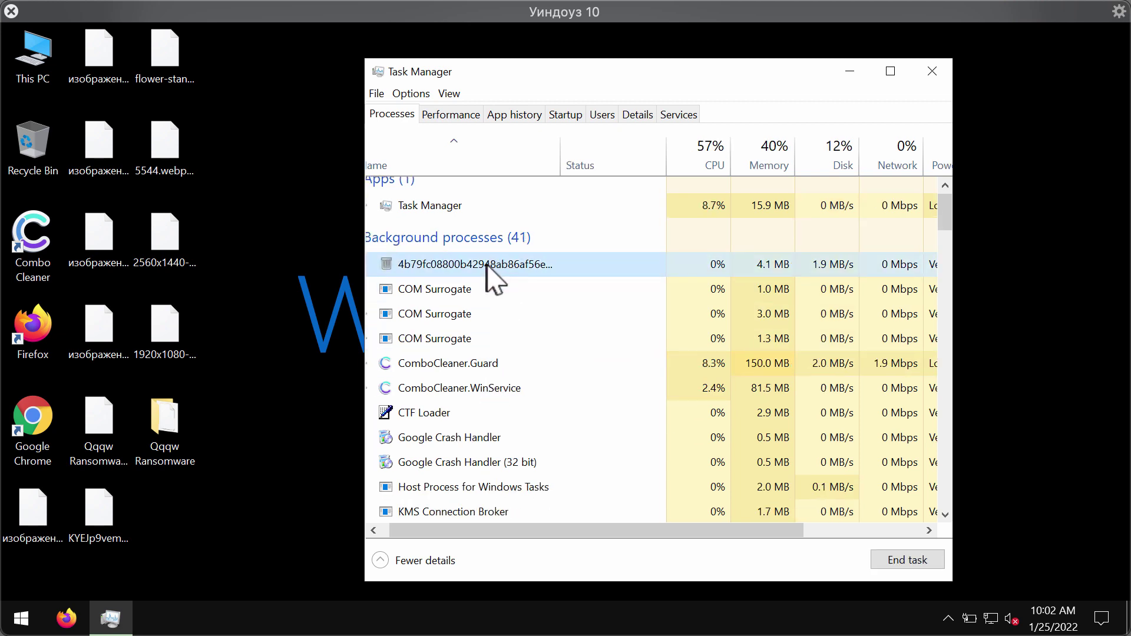
pyautogui.moveTo(558, 163); pyautogui.dragTo(665, 165)
pyautogui.rightClick(582, 261)
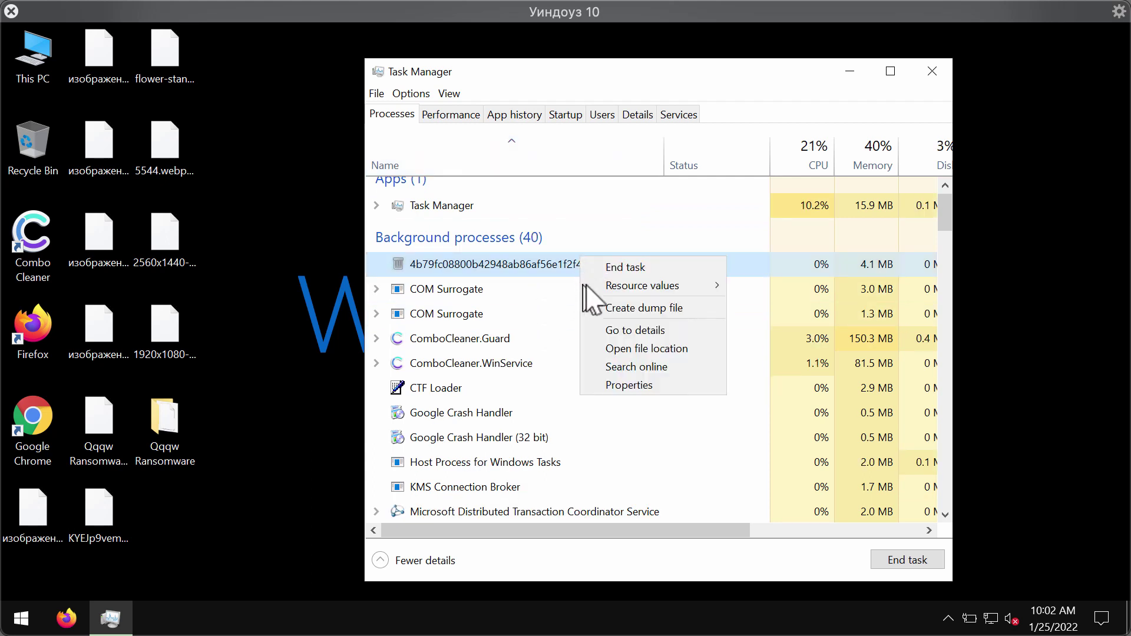
pyautogui.click(625, 267)
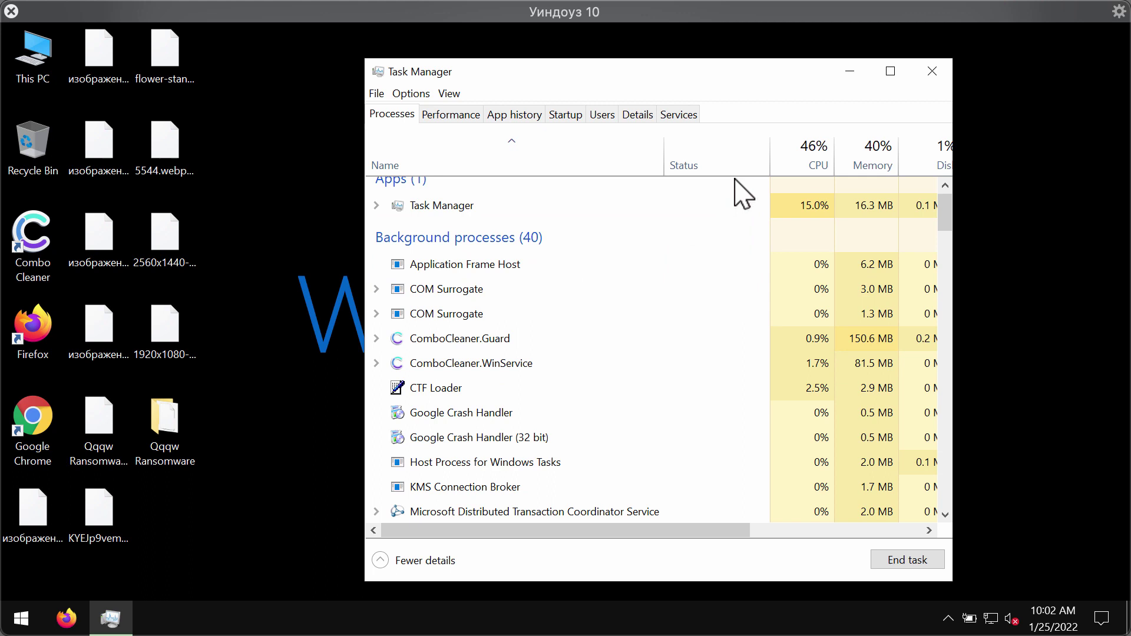
pyautogui.click(932, 71)
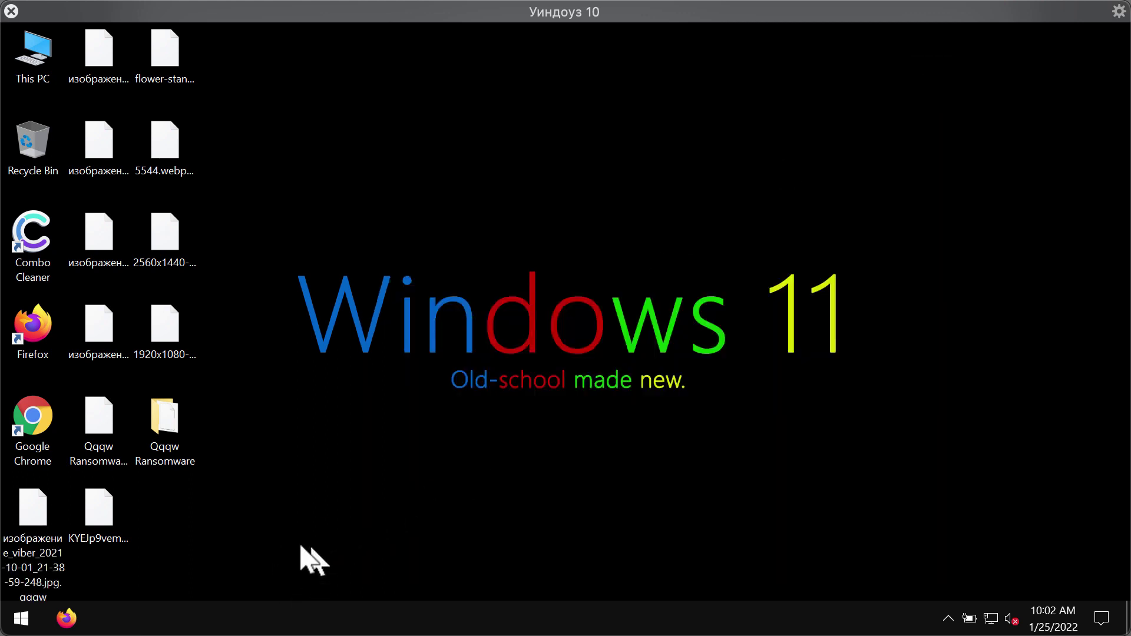
pyautogui.click(109, 524)
pyautogui.click(210, 508)
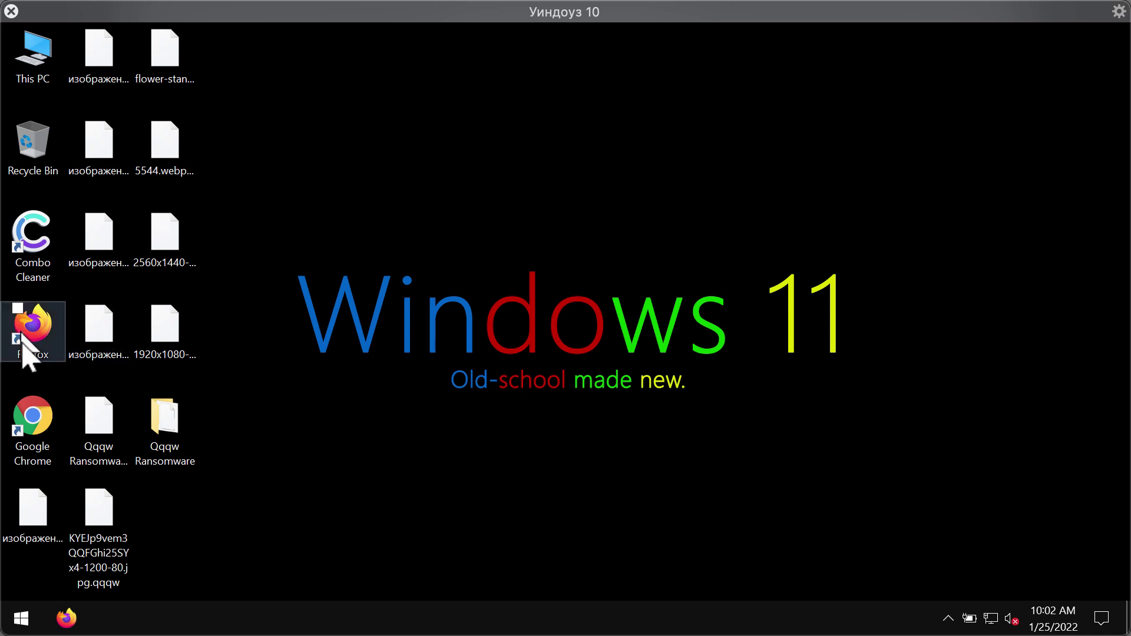
# Visit combocleaner.com in Chrome, then minimize it and launch the Combo Cleaner desktop shortcut.
pyautogui.doubleClick(40, 440)
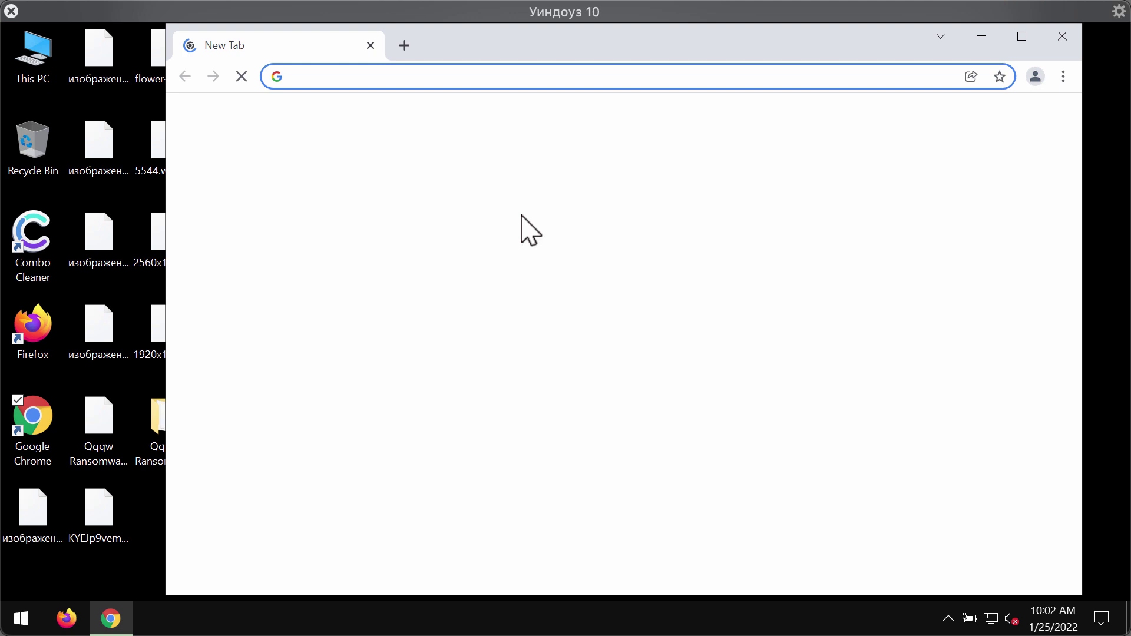
pyautogui.write('combocleaner.com')
pyautogui.press('Return')
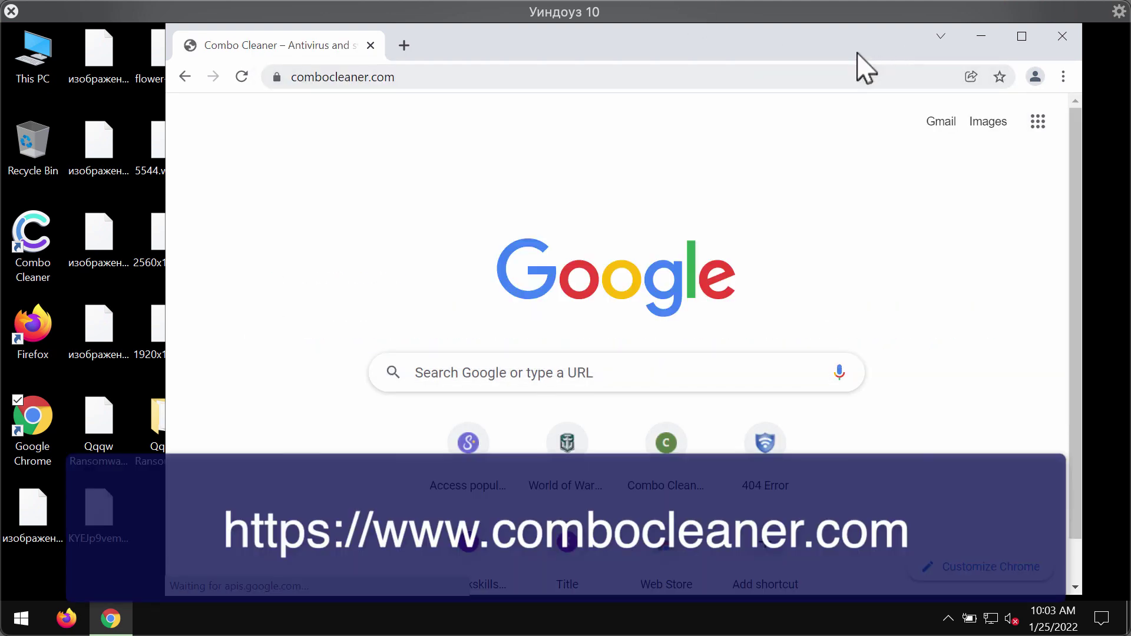
pyautogui.moveTo(858, 58); pyautogui.dragTo(847, 59)
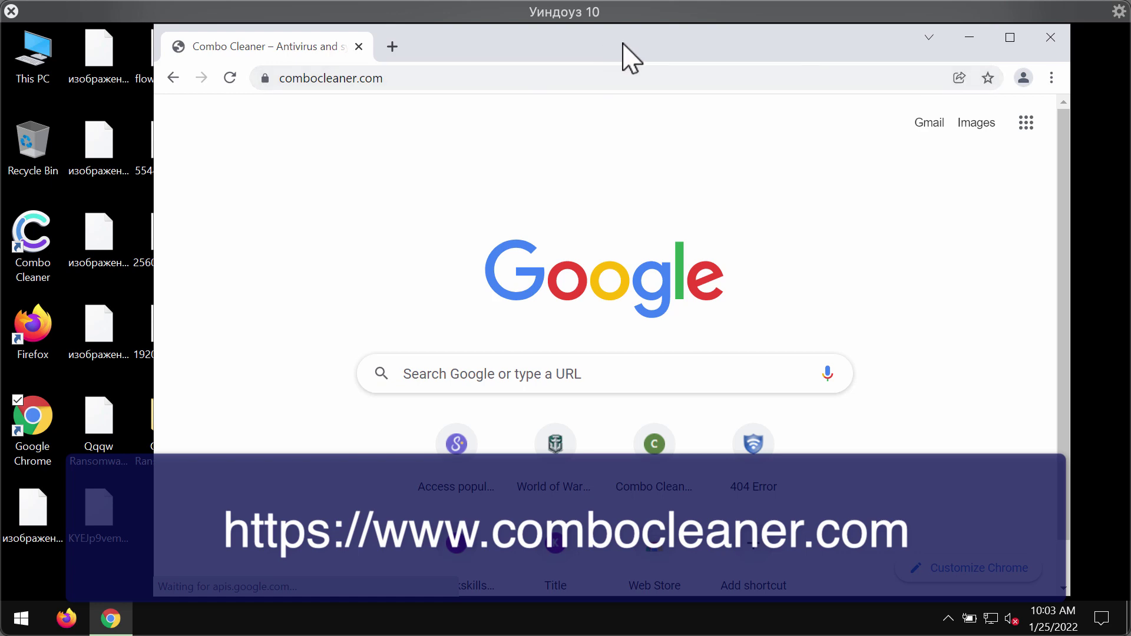
pyautogui.click(253, 83)
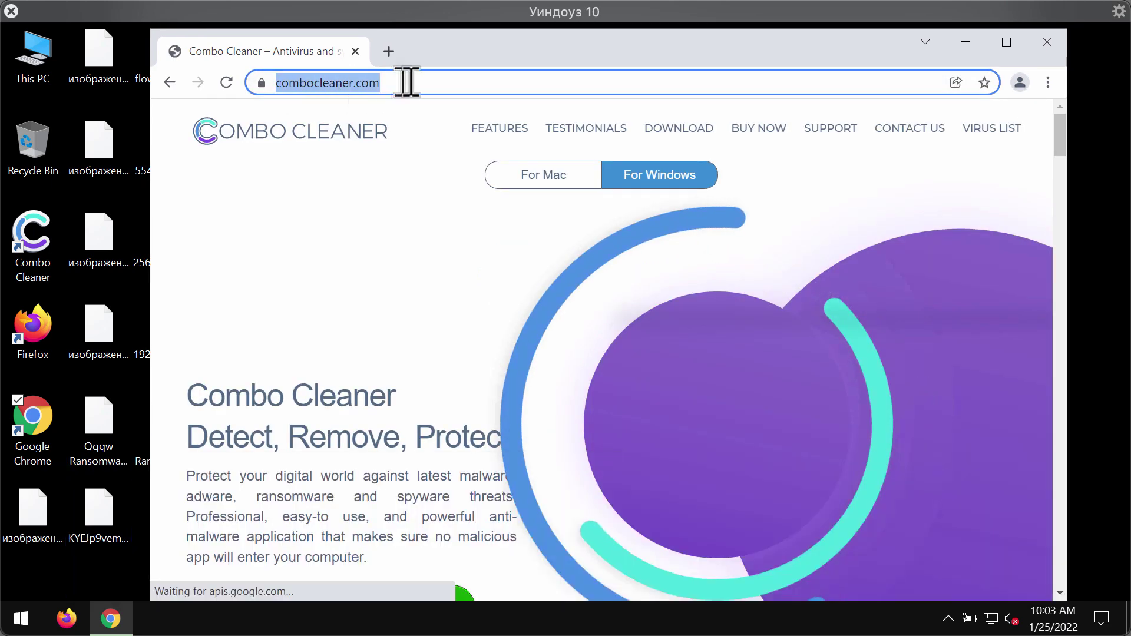
pyautogui.click(445, 83)
pyautogui.scroll(-2, 463, 294)
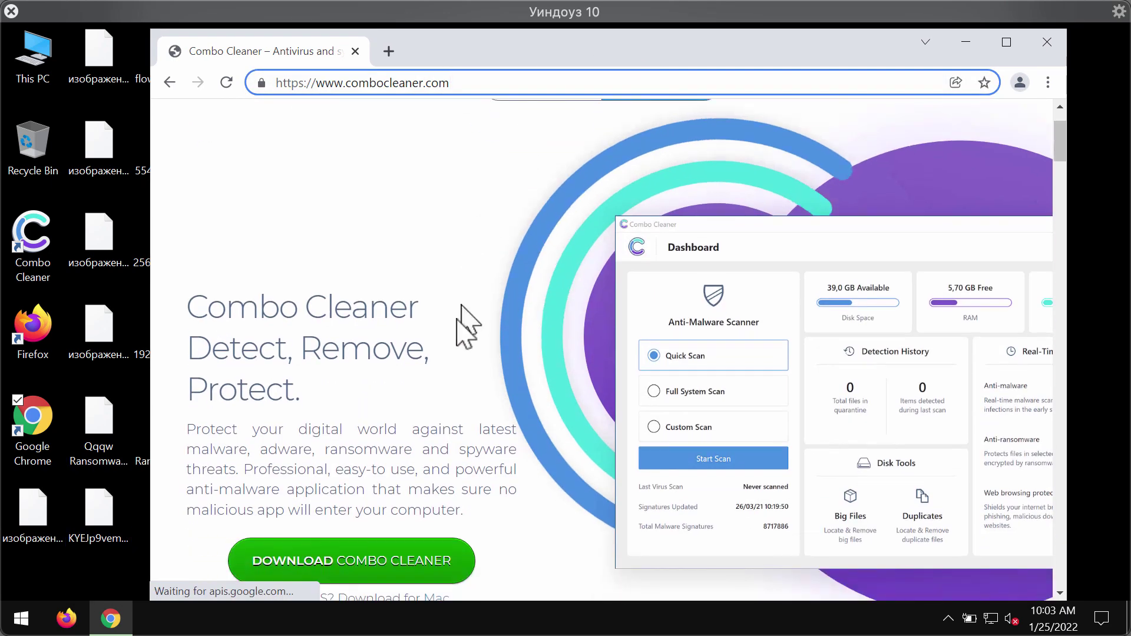
pyautogui.click(965, 42)
pyautogui.click(25, 238)
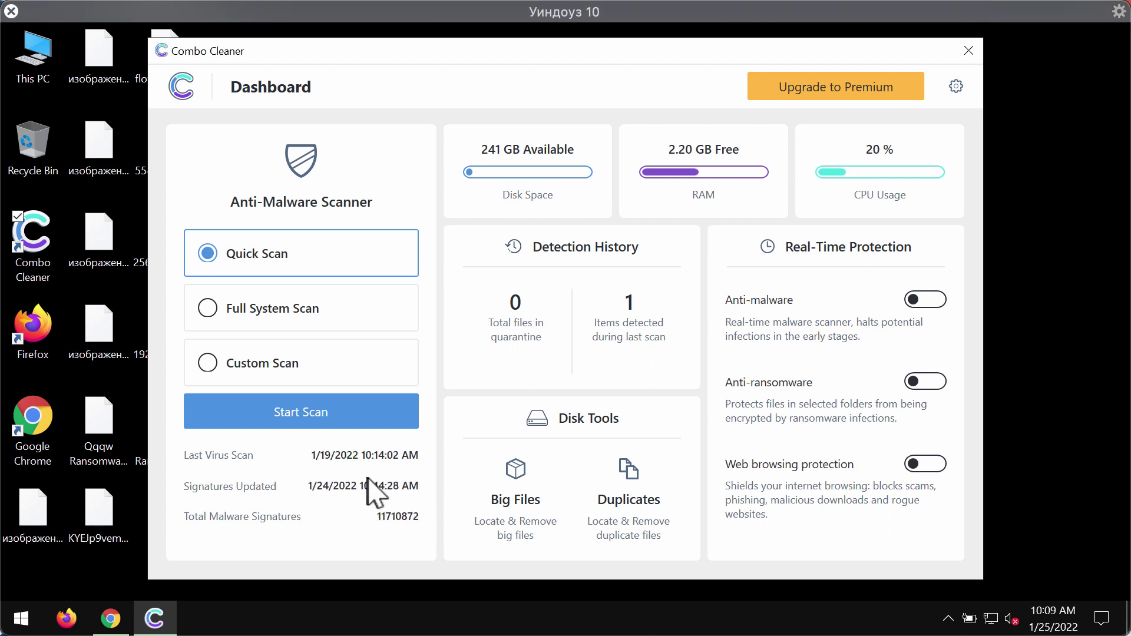
# Start a Quick Scan from the Combo Cleaner Dashboard.
pyautogui.click(311, 412)
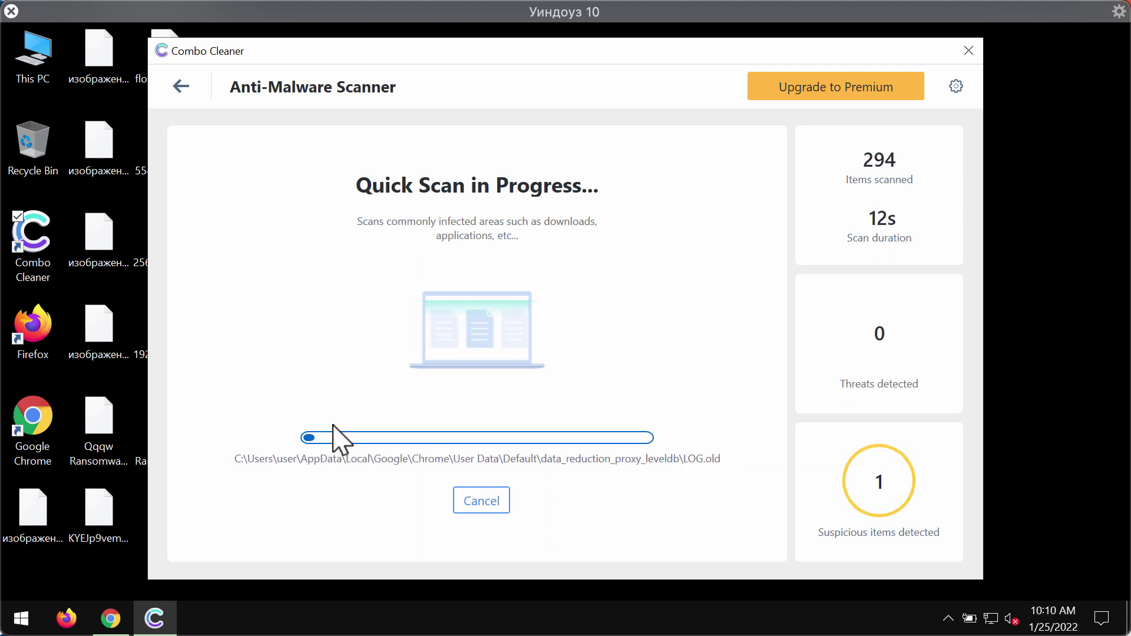
# Review the empty Anti-Ransomware settings, with no protected folders or trusted programs, then return to the Dashboard.
pyautogui.click(956, 87)
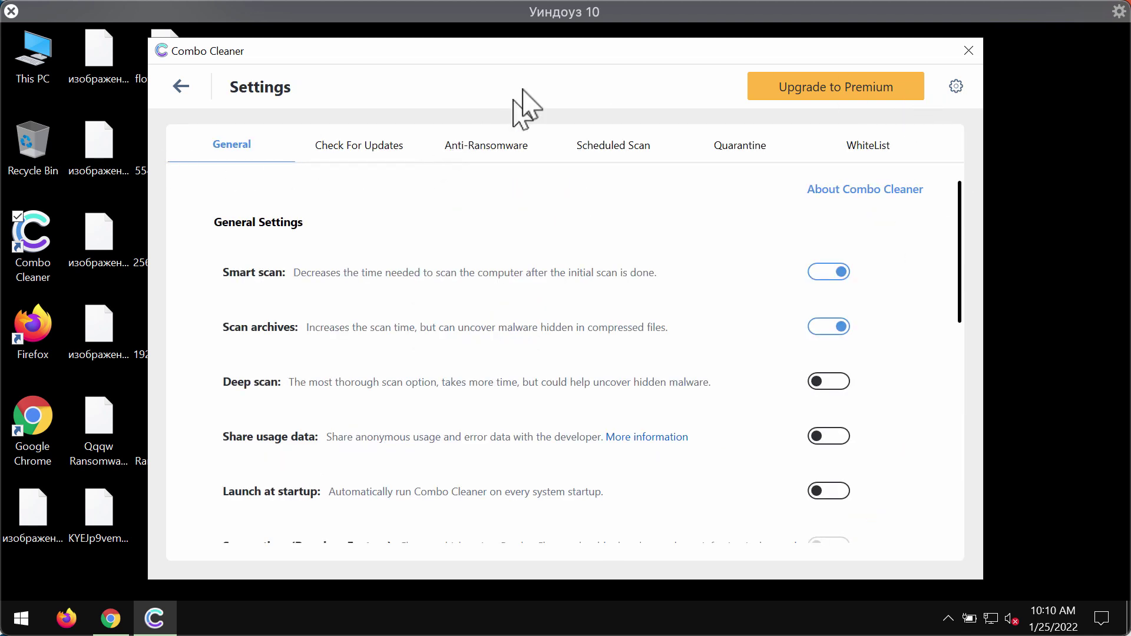
pyautogui.moveTo(551, 55); pyautogui.dragTo(546, 60)
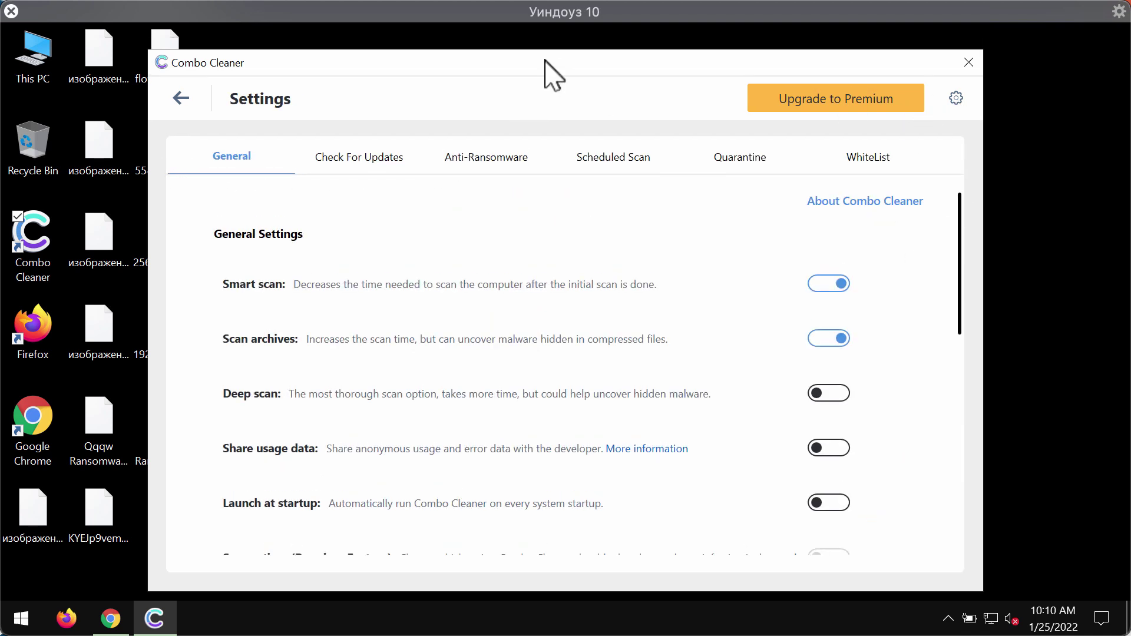
pyautogui.click(491, 162)
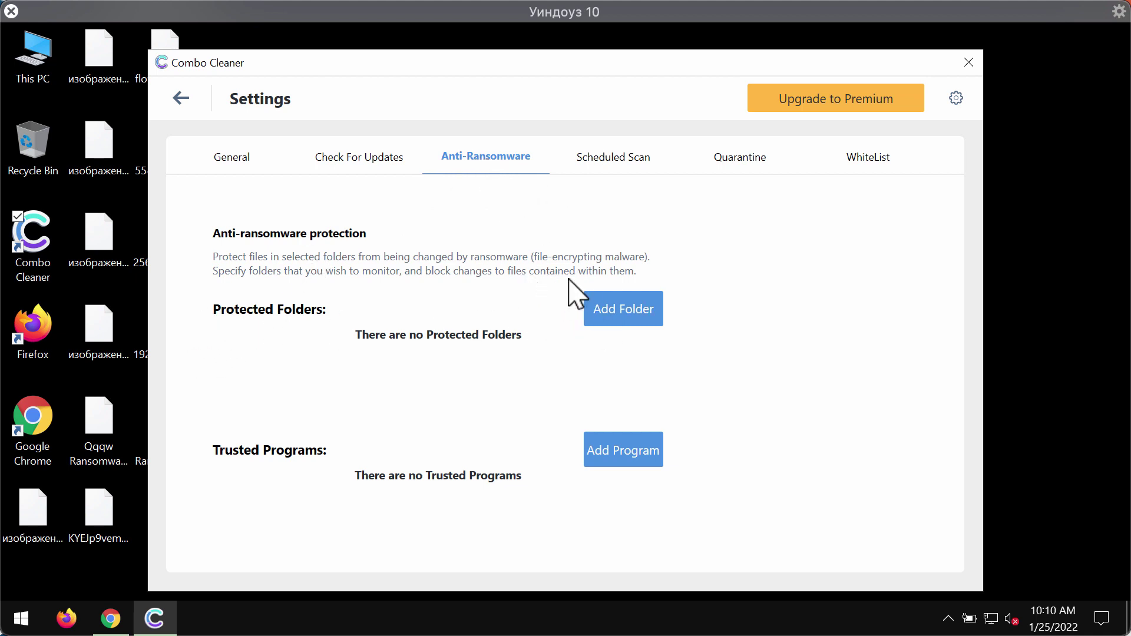
pyautogui.click(180, 98)
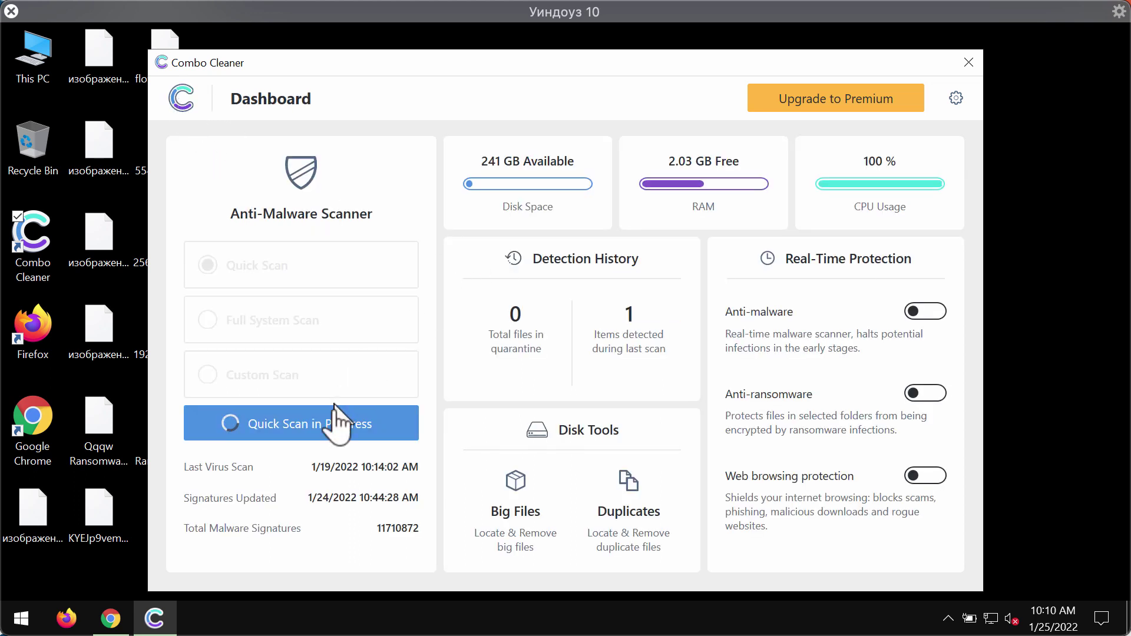
# Cancel the running Quick Scan from its progress page and confirm stopping it.
pyautogui.click(404, 419)
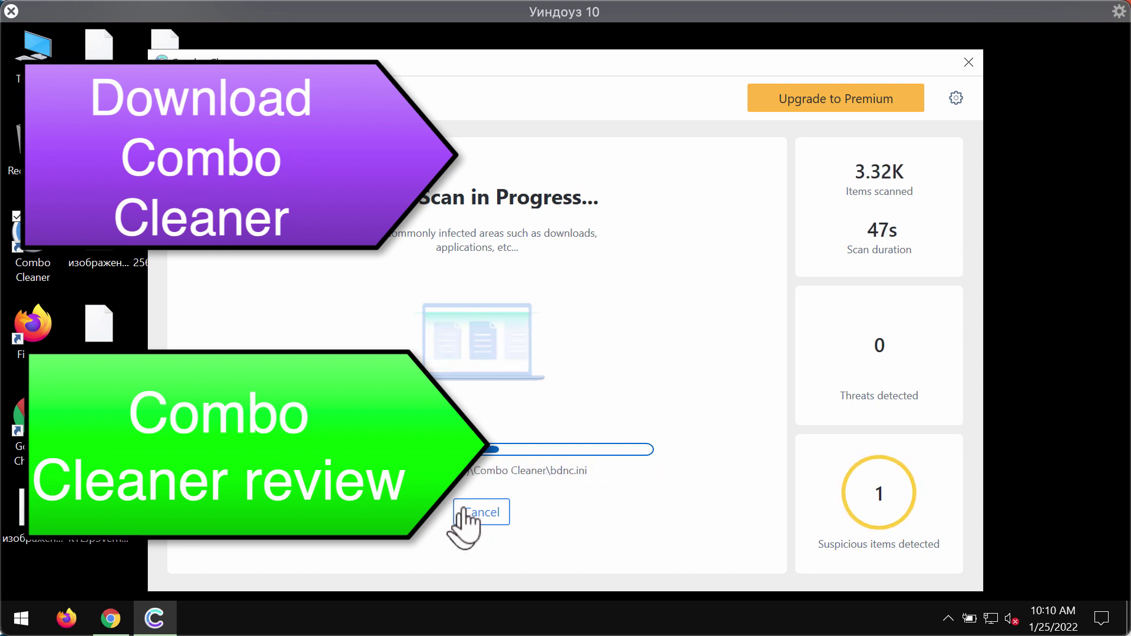
pyautogui.click(482, 513)
pyautogui.click(529, 419)
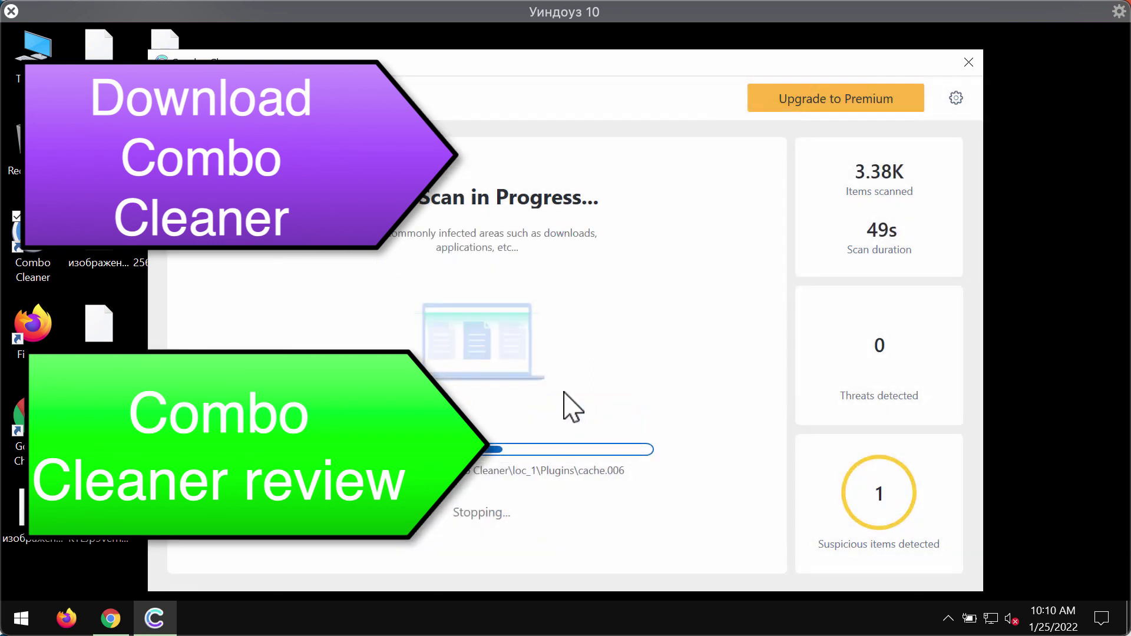